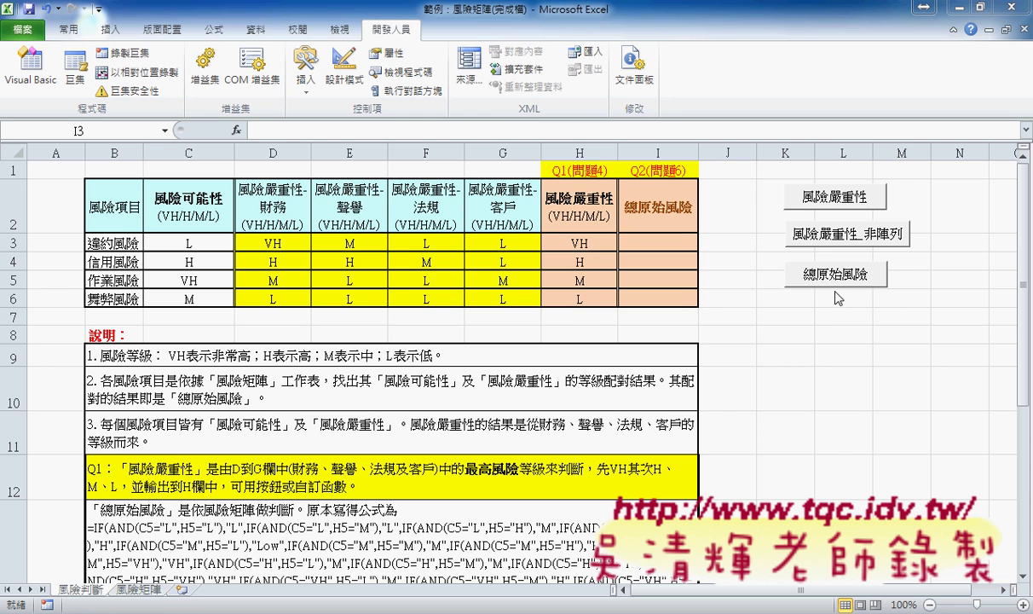
Step: Run the 總原始風險 macro and look through the user-defined functions for I3 without inserting one
click(829, 276)
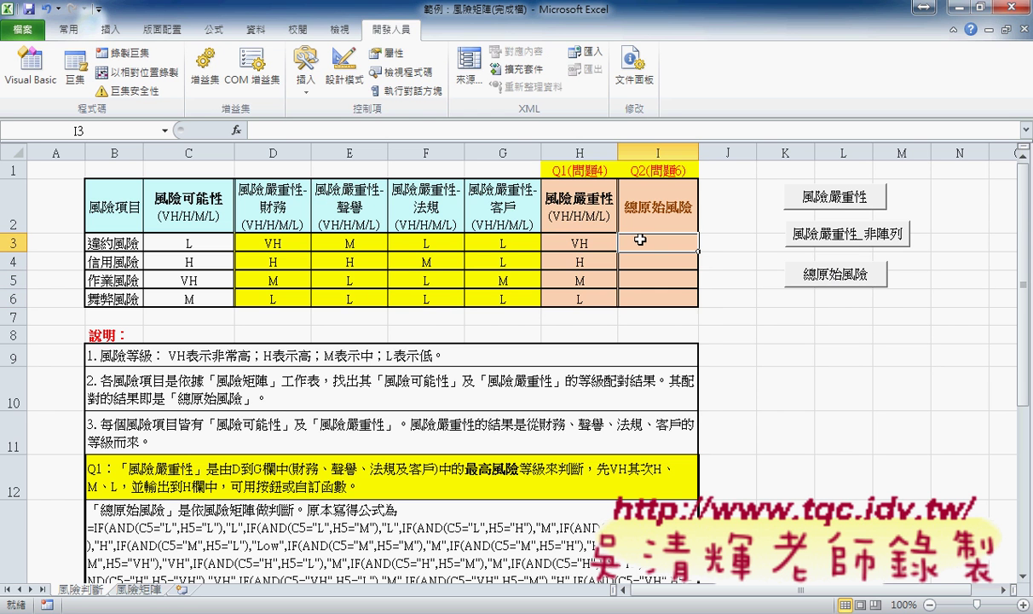
click(237, 132)
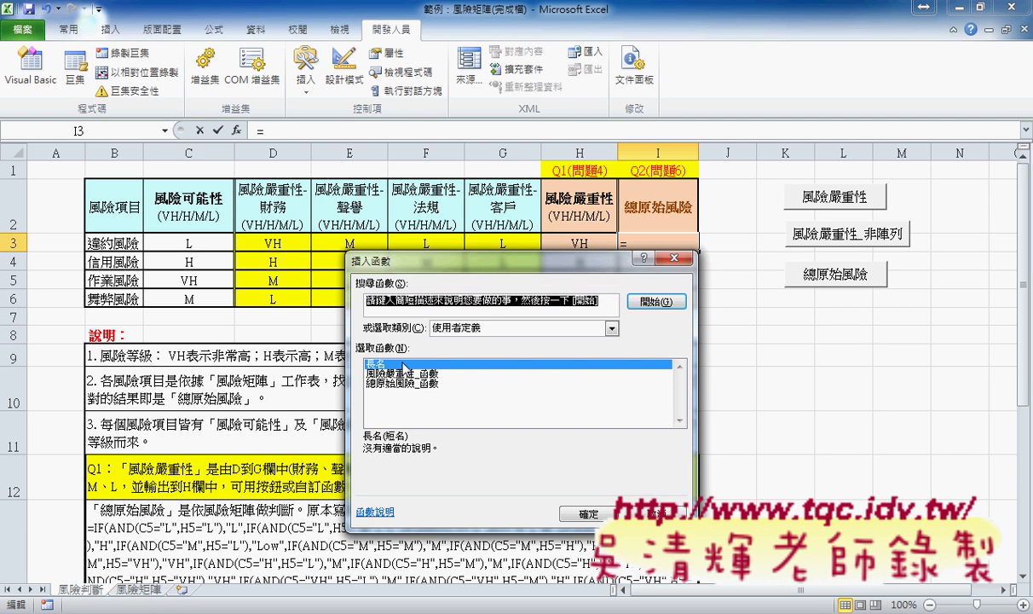
click(402, 384)
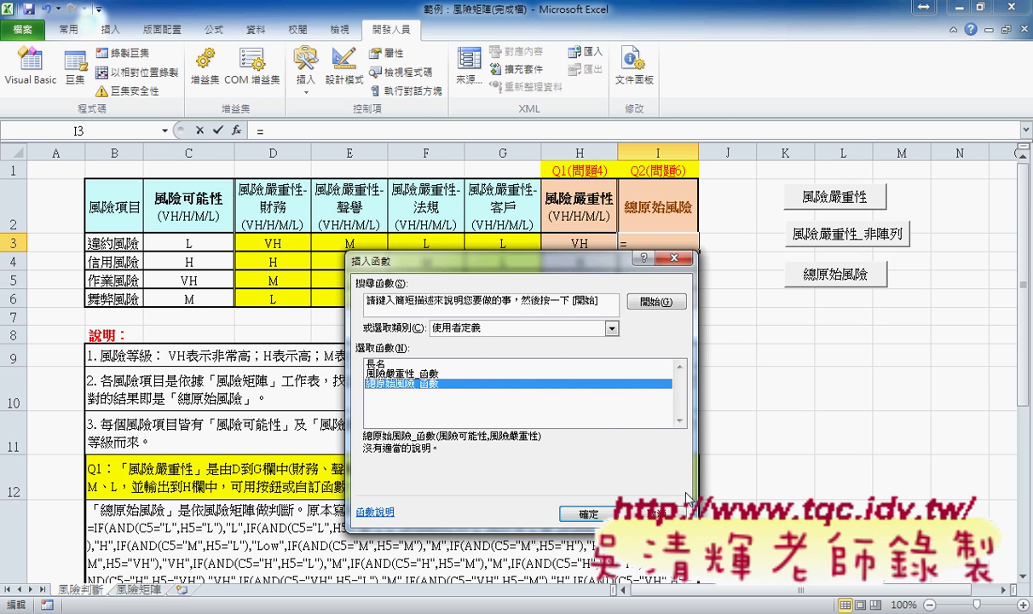
click(650, 514)
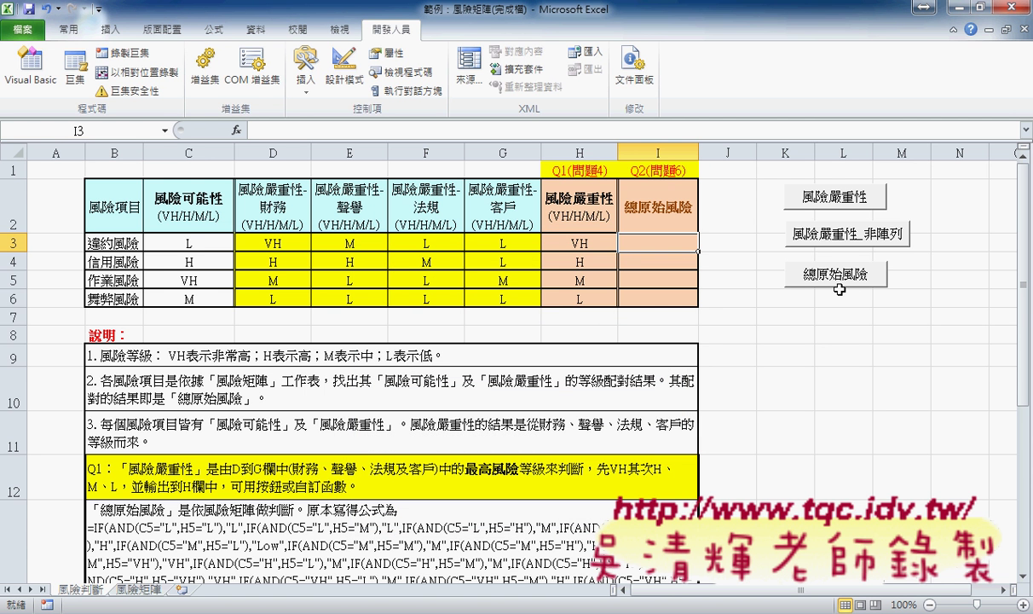
Step: Compare the codes L in C3 and VH in H3 with the Low/Very High pair on 風險矩陣
click(199, 247)
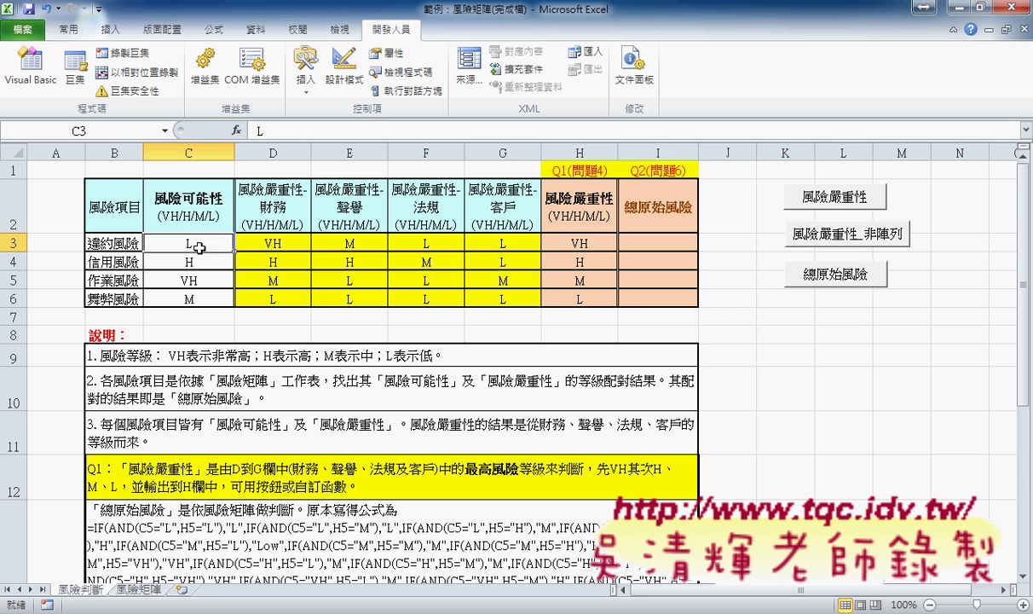
click(590, 244)
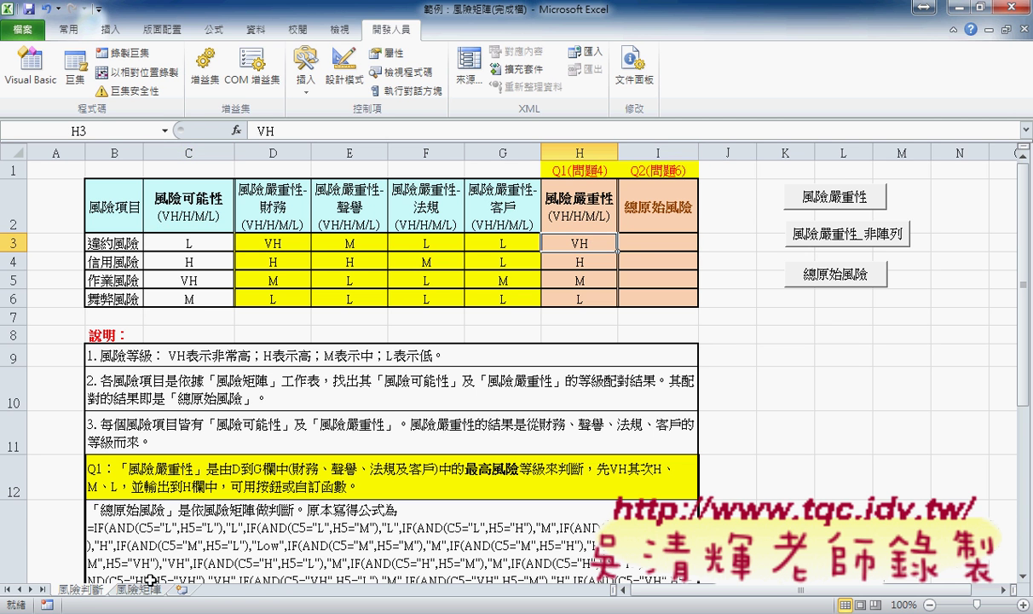
click(138, 587)
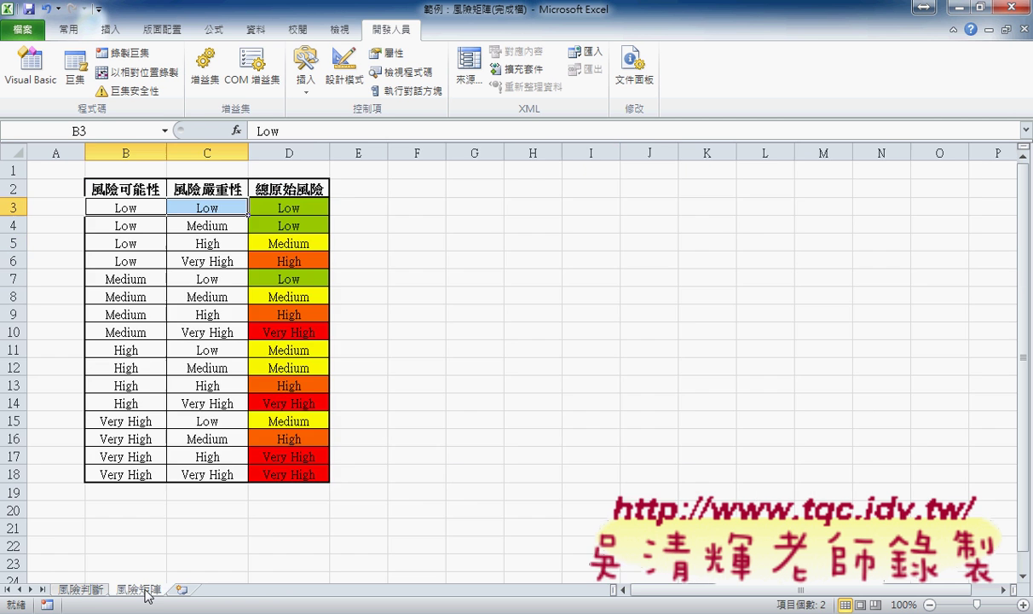
click(119, 227)
click(125, 260)
drag(207, 261, 141, 261)
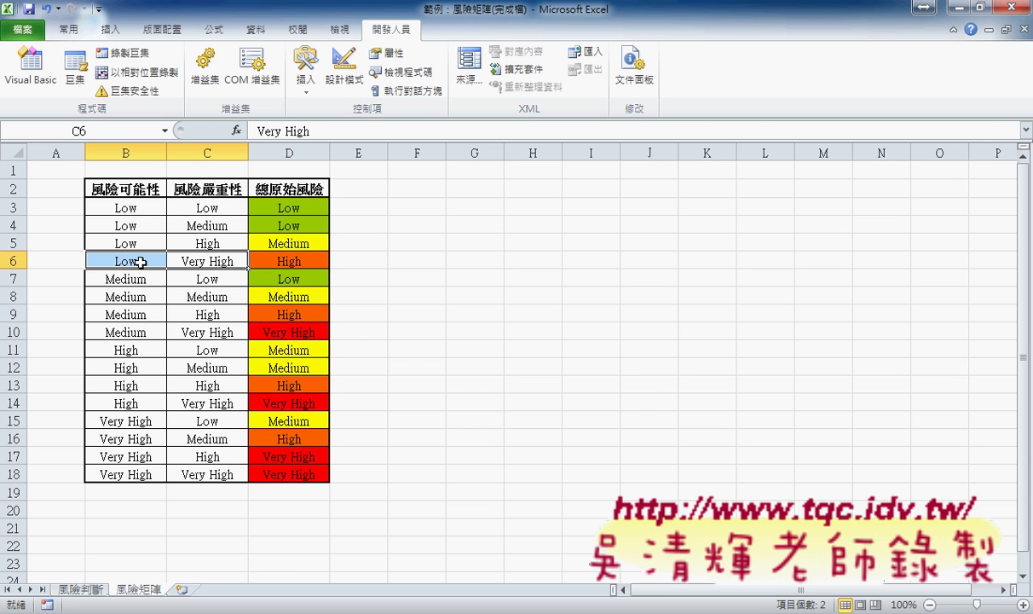
click(80, 589)
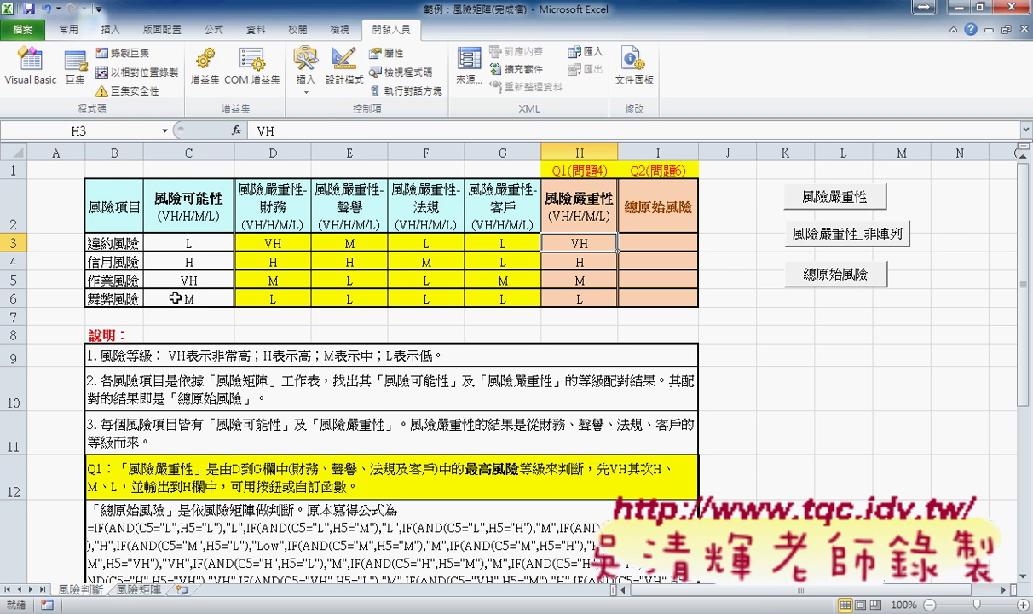
click(196, 245)
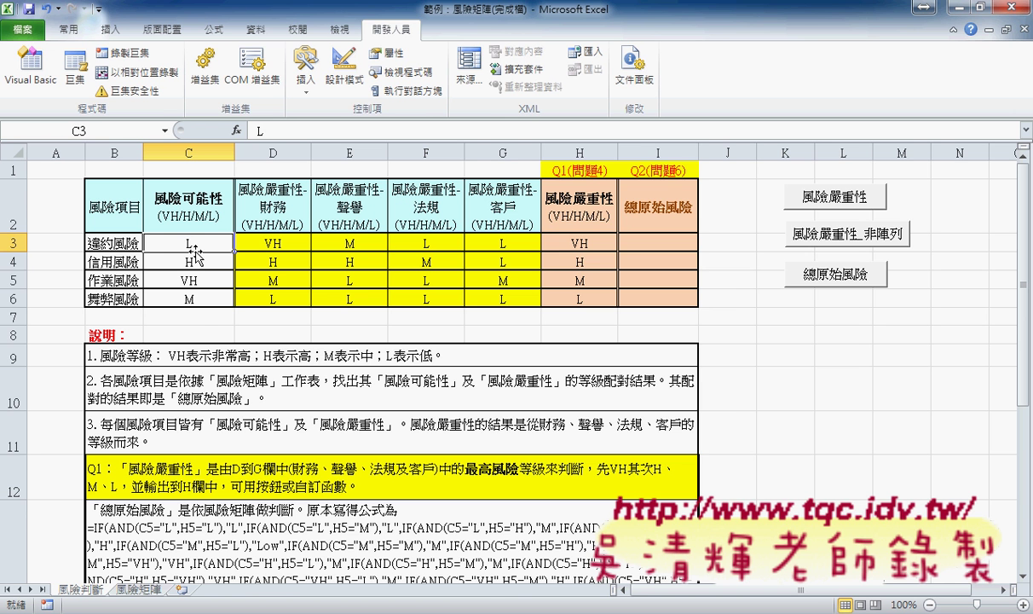
Step: Review the 風險矩陣 pairs in rows 3–7 and their column D results, where Medium/Low gives Low
click(138, 589)
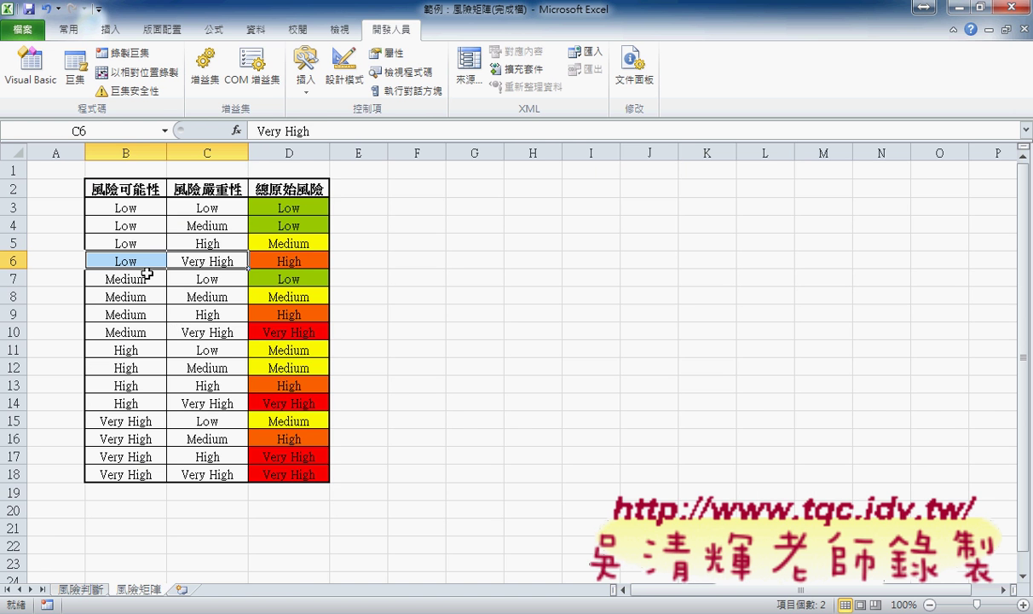
drag(125, 260, 192, 260)
mouse_move(113, 207)
mouse_down()
mouse_move(200, 207)
mouse_move(208, 224)
mouse_up()
drag(119, 242, 200, 243)
drag(132, 260, 191, 262)
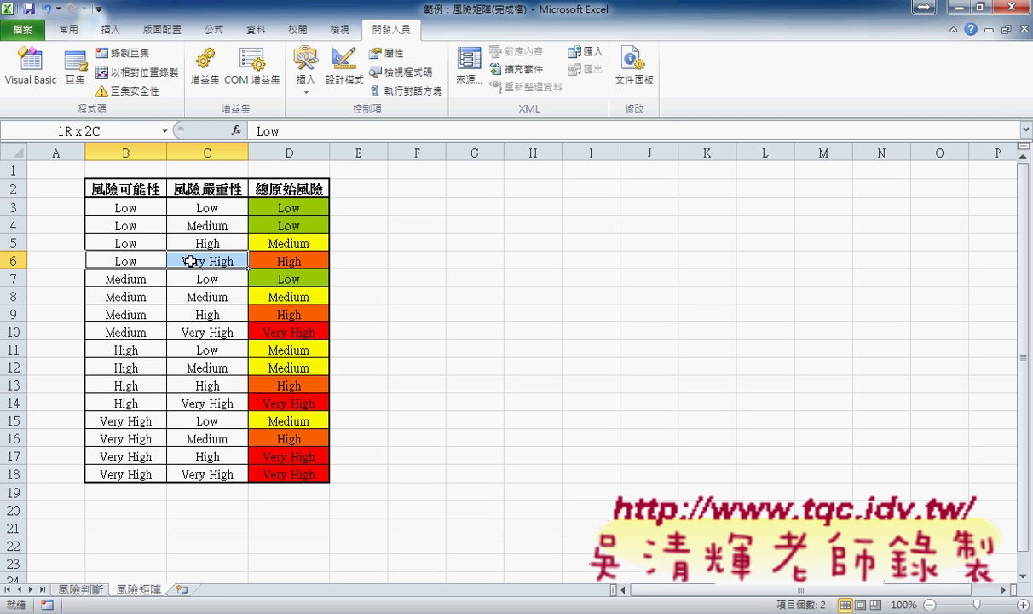
drag(111, 279, 209, 279)
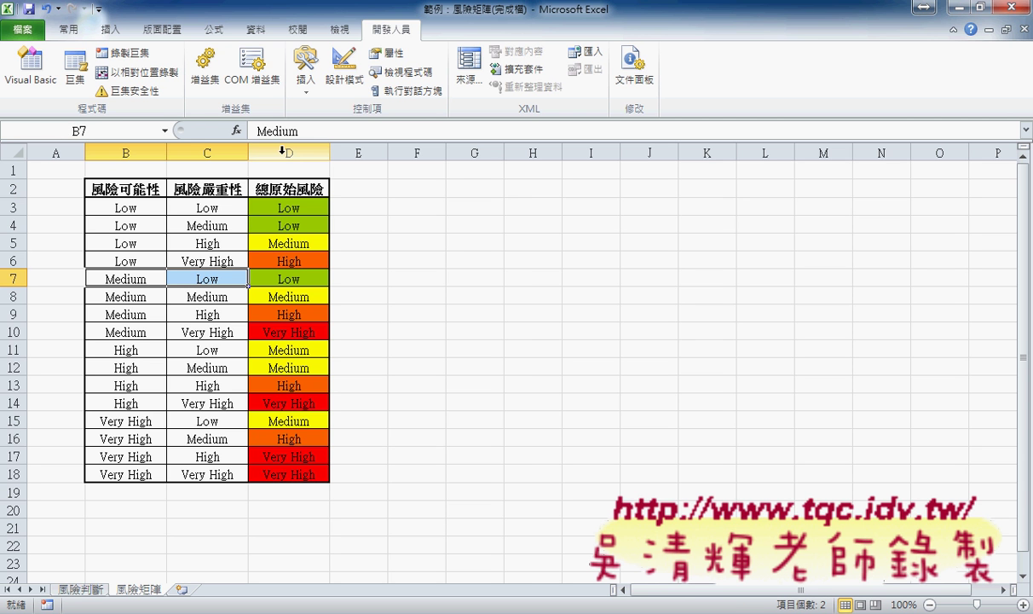
click(281, 150)
click(281, 279)
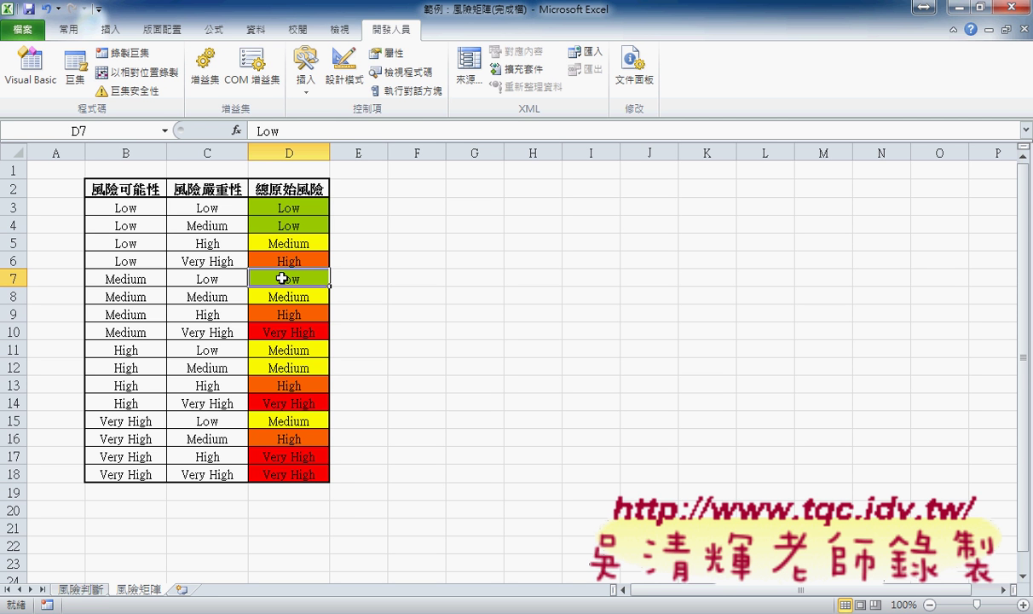
Step: Go back to 風險判斷 and look over its risk codes, such as 違約風險 with L and VH
click(79, 590)
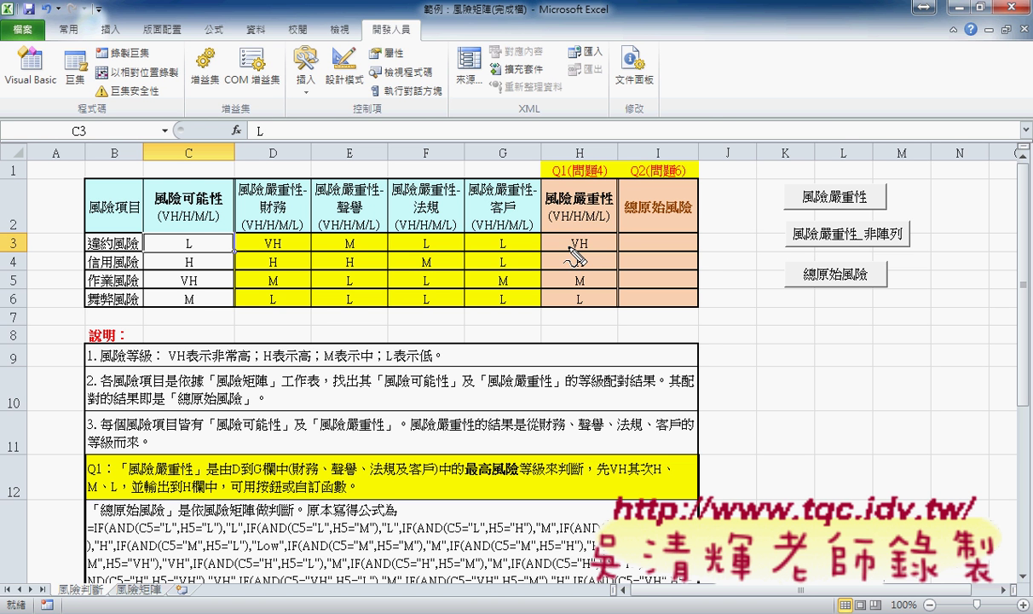
drag(20, 232, 16, 253)
drag(19, 292, 17, 308)
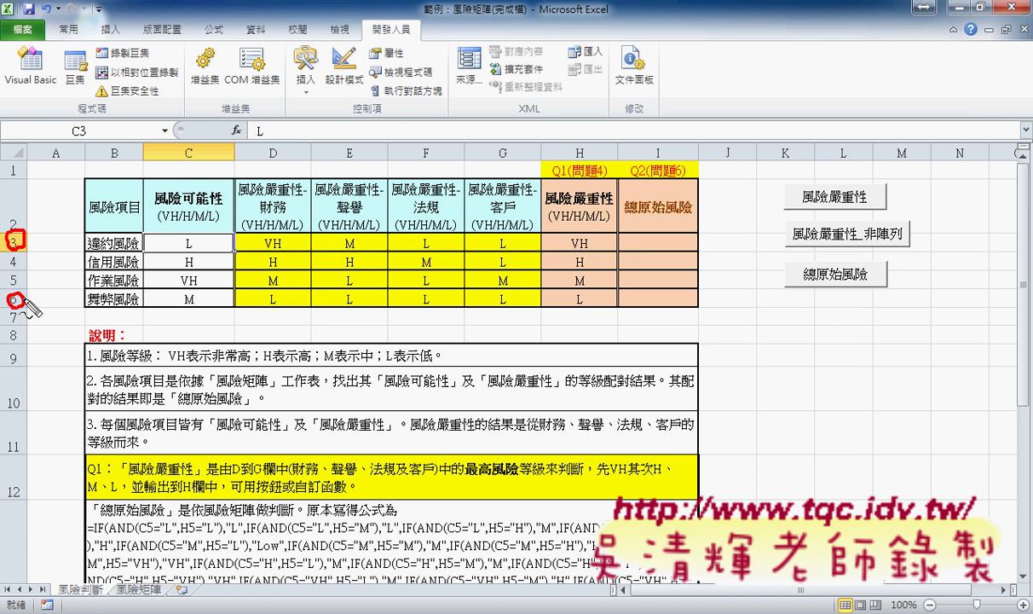
drag(181, 252, 195, 241)
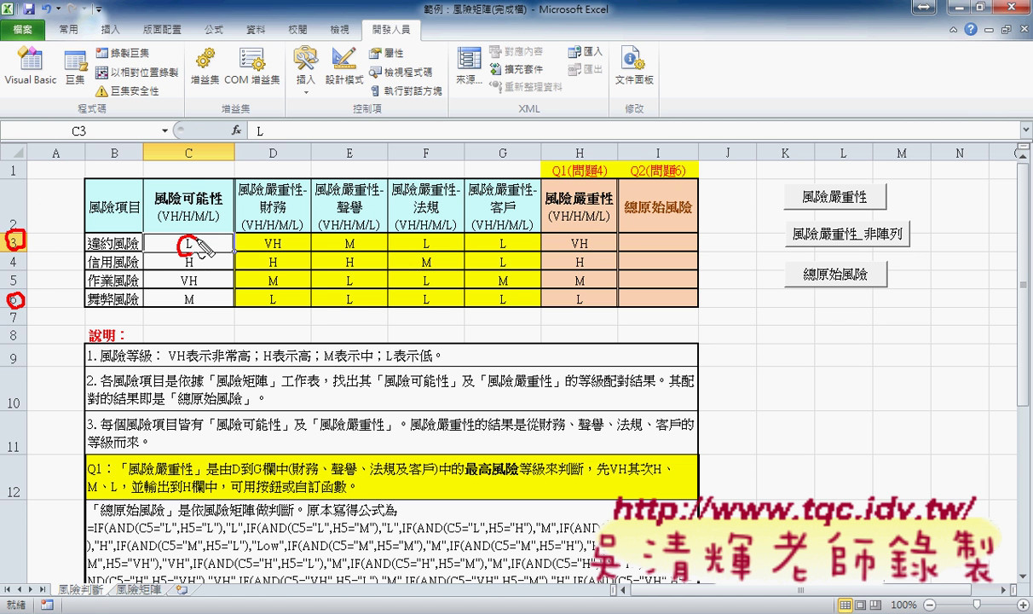
drag(191, 145, 206, 162)
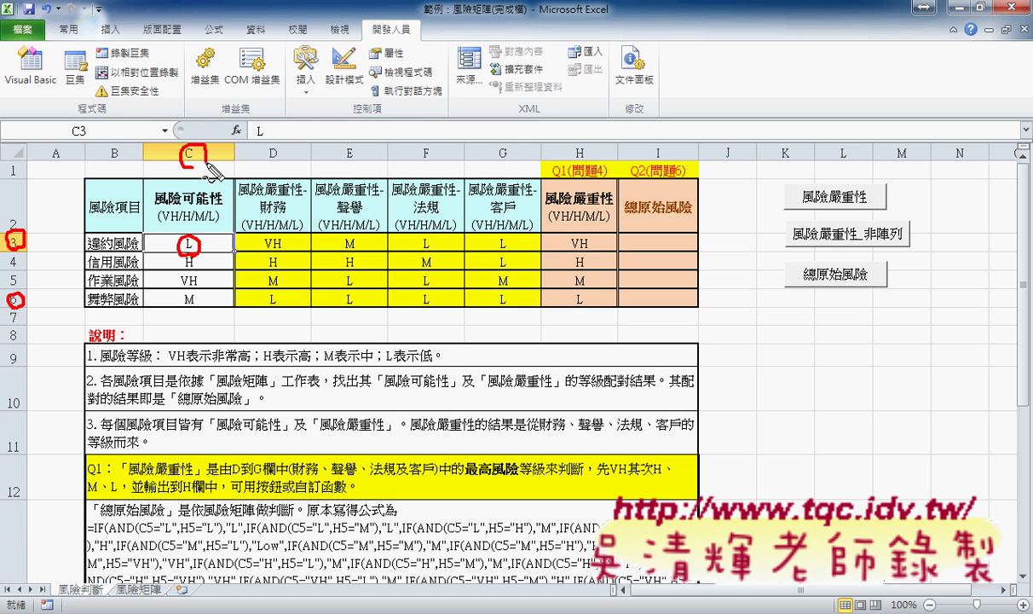
drag(580, 143, 571, 142)
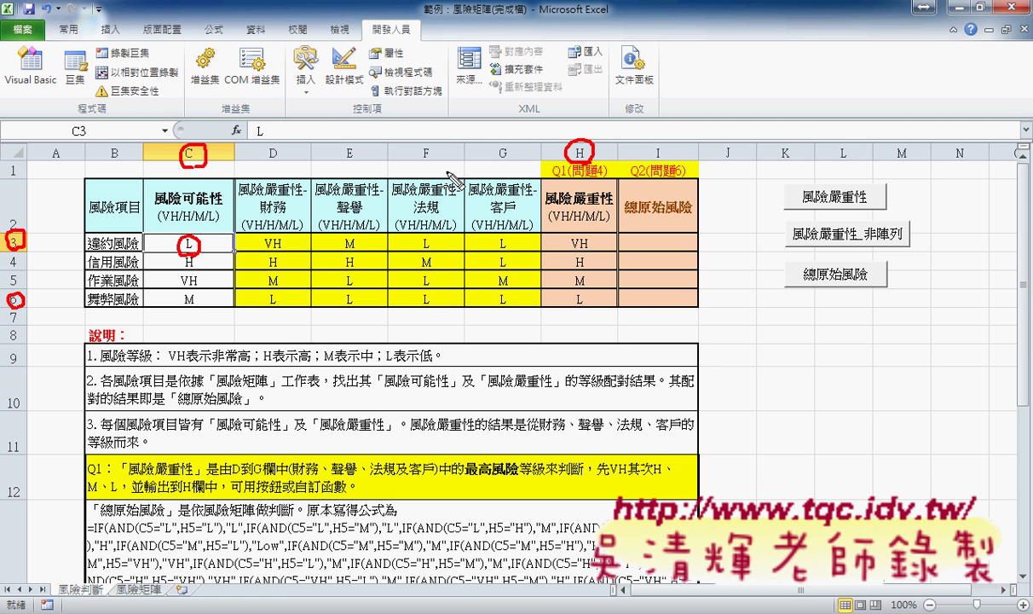
key(Escape)
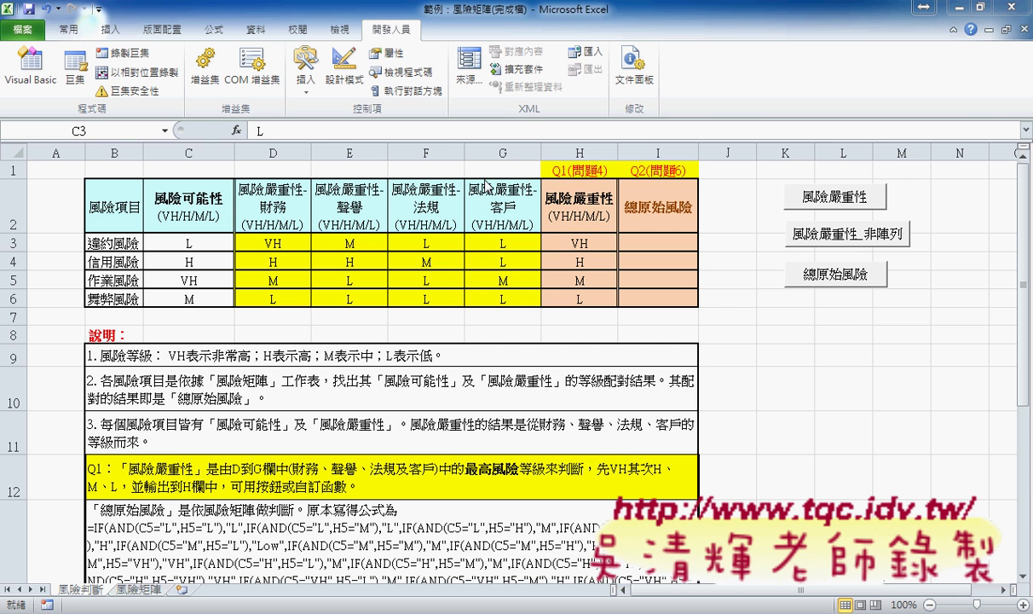
Step: Open the 總原始風險 macro's code via 指定巨集 > 編輯 and move the VBA editor beside the risk table
right_click(825, 279)
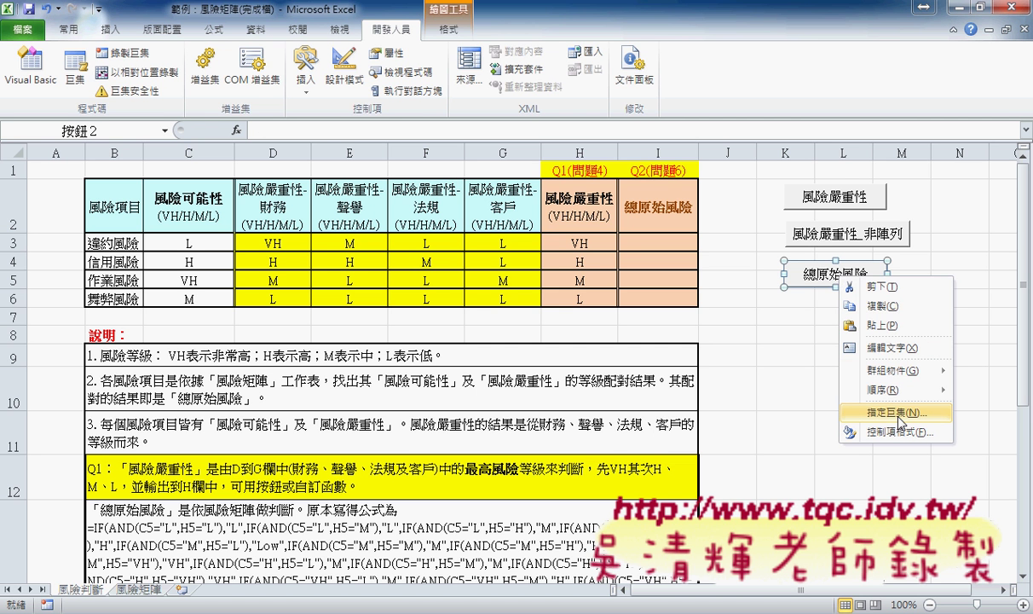
click(899, 411)
click(933, 313)
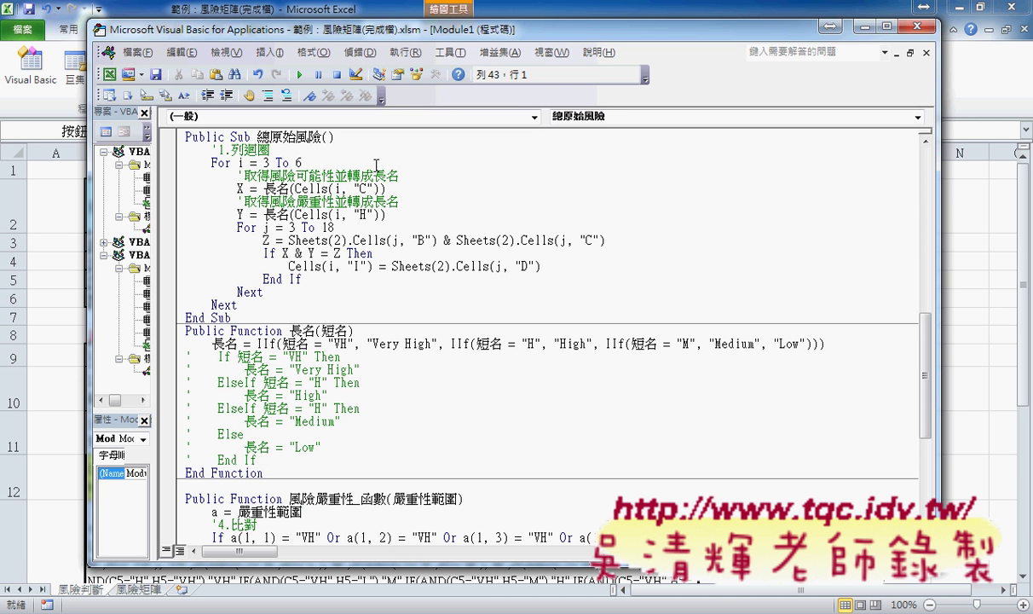
drag(256, 137, 323, 138)
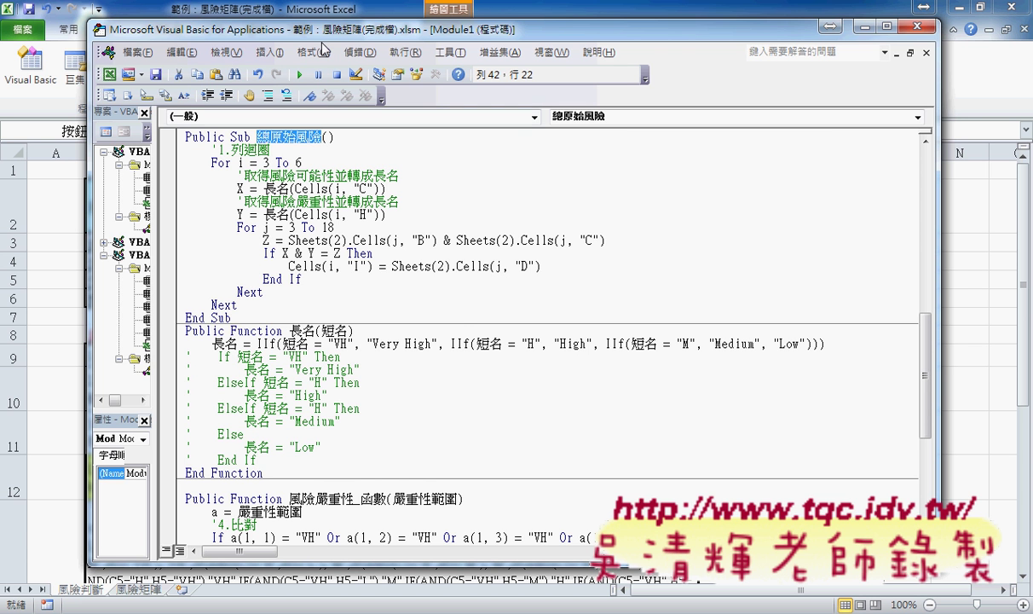
drag(309, 38, 476, 53)
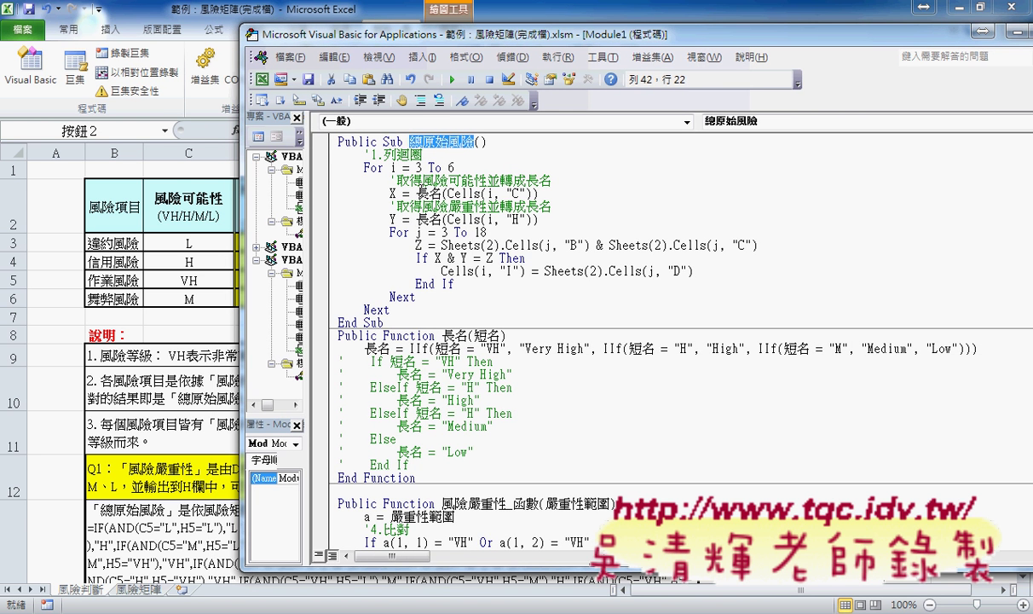
drag(454, 167, 357, 167)
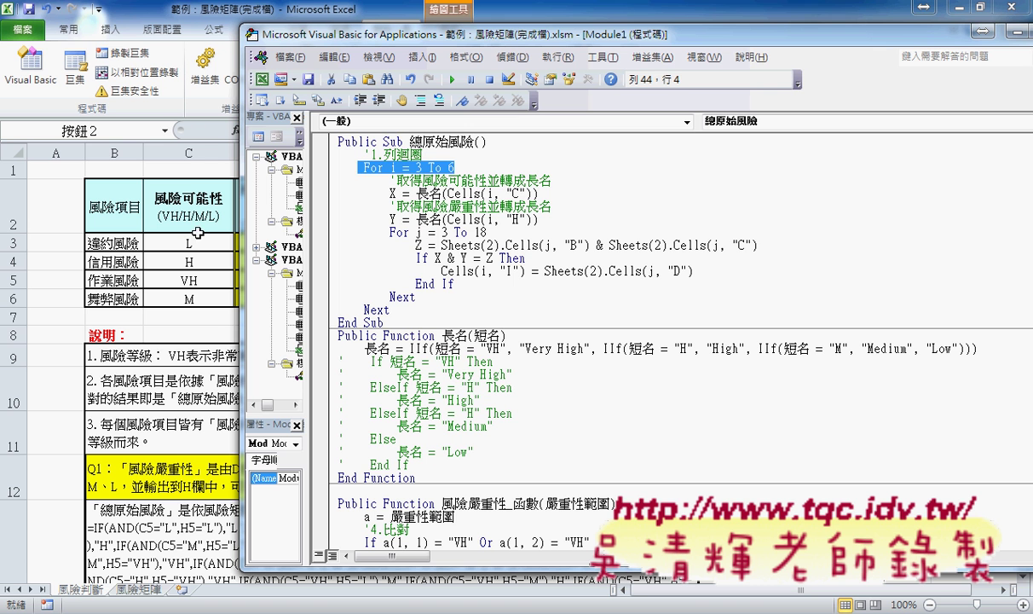
drag(447, 194, 529, 194)
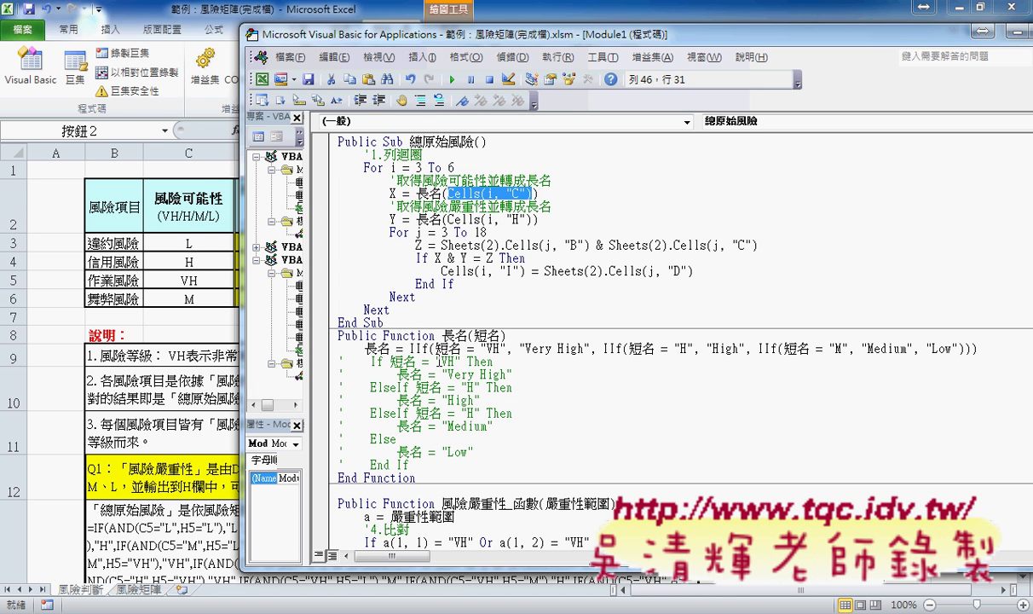
double_click(452, 335)
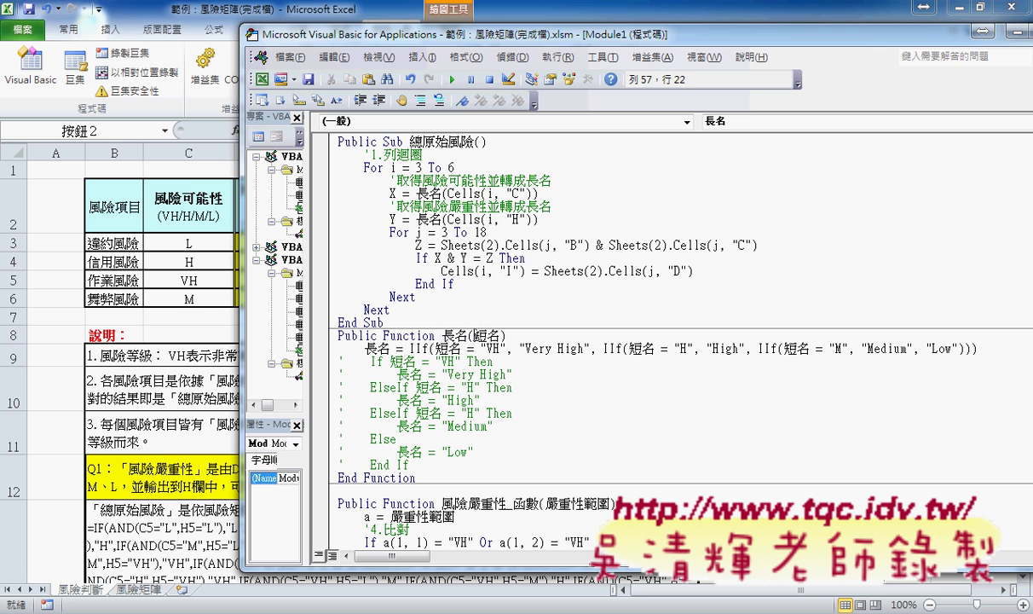
double_click(489, 335)
drag(448, 194, 530, 194)
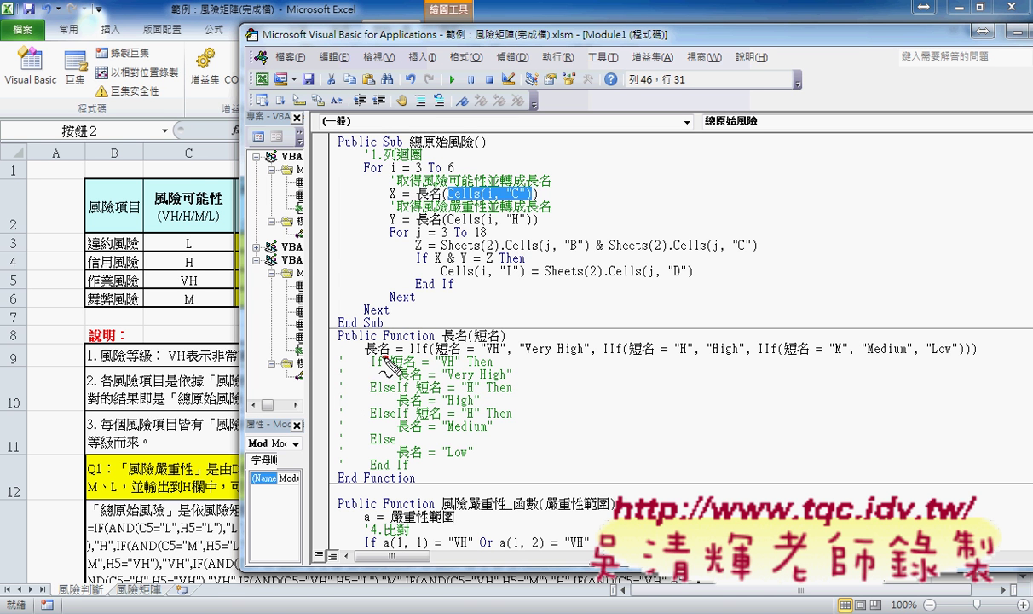
mouse_move(366, 356)
mouse_down()
mouse_move(388, 356)
mouse_move(378, 193)
mouse_move(387, 195)
mouse_up()
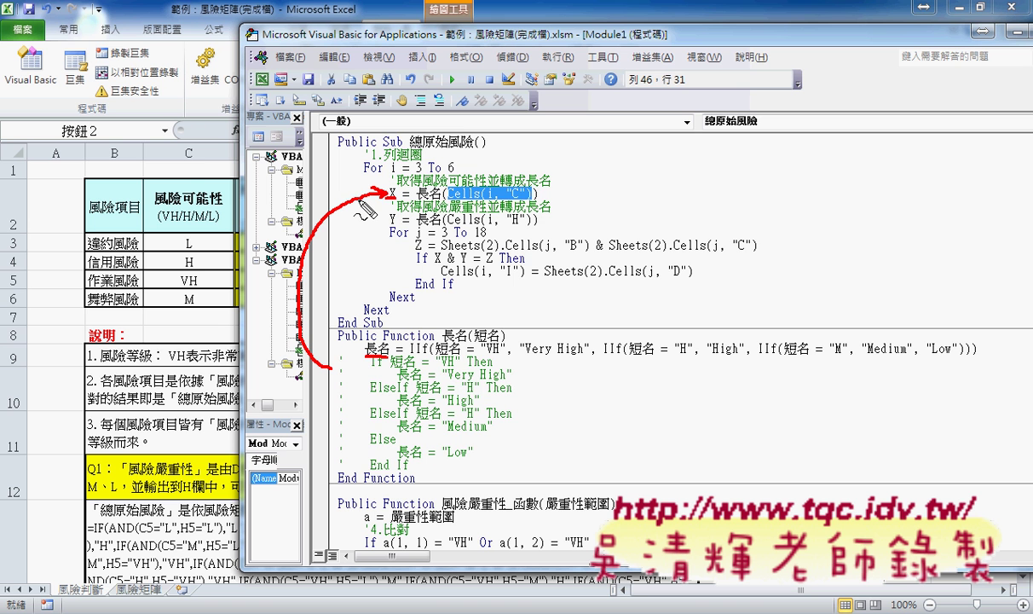
mouse_move(186, 237)
mouse_down()
mouse_move(189, 246)
mouse_move(189, 229)
mouse_move(487, 175)
mouse_move(478, 202)
mouse_move(528, 197)
mouse_up()
mouse_move(437, 209)
mouse_down()
mouse_move(461, 322)
mouse_move(503, 314)
mouse_up()
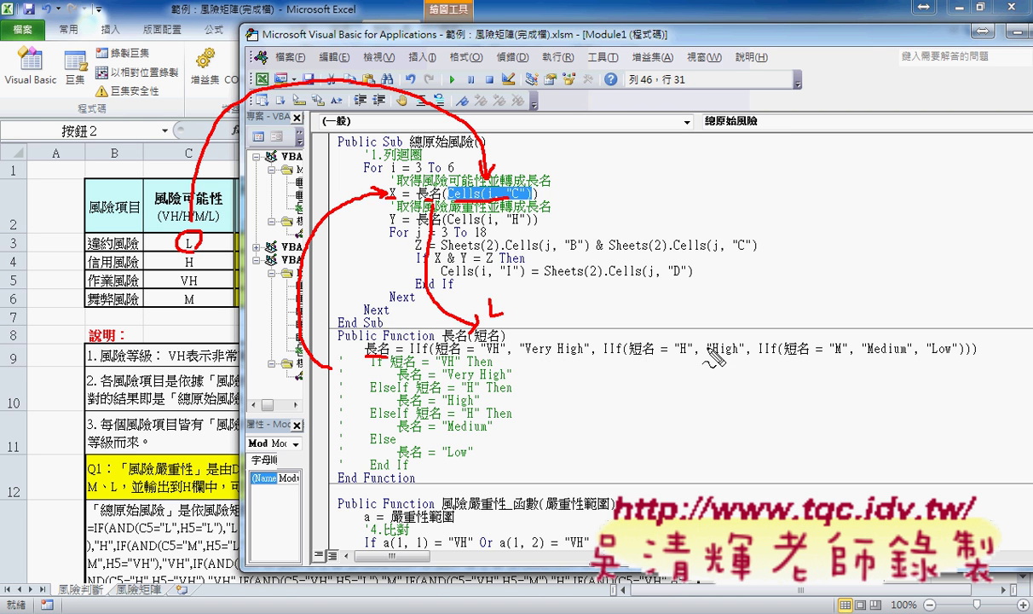
Step: Comment out the IIf line and uncomment the If…ElseIf block on lines 59–68
key(Escape)
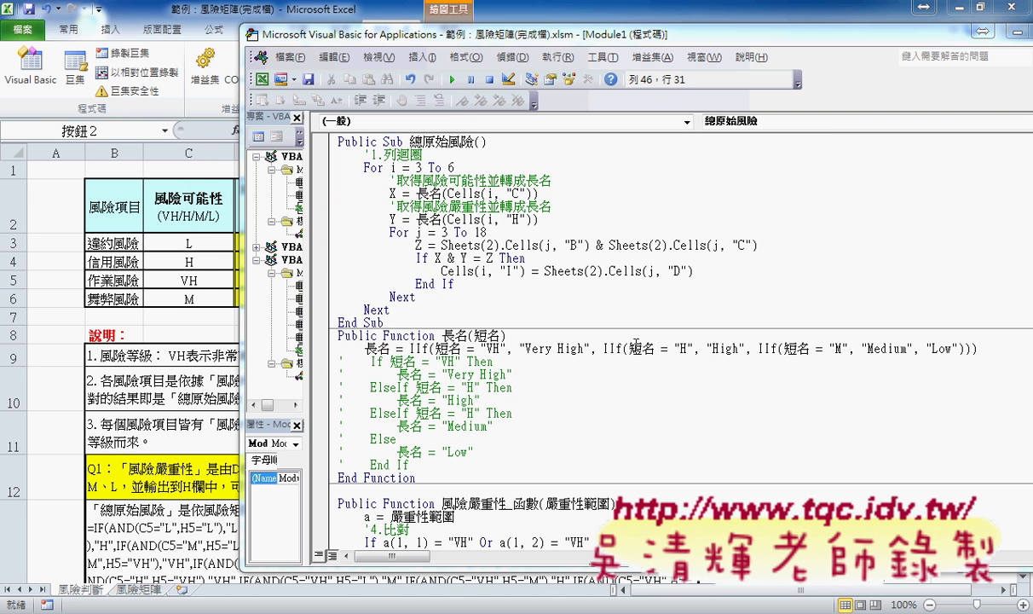
click(343, 348)
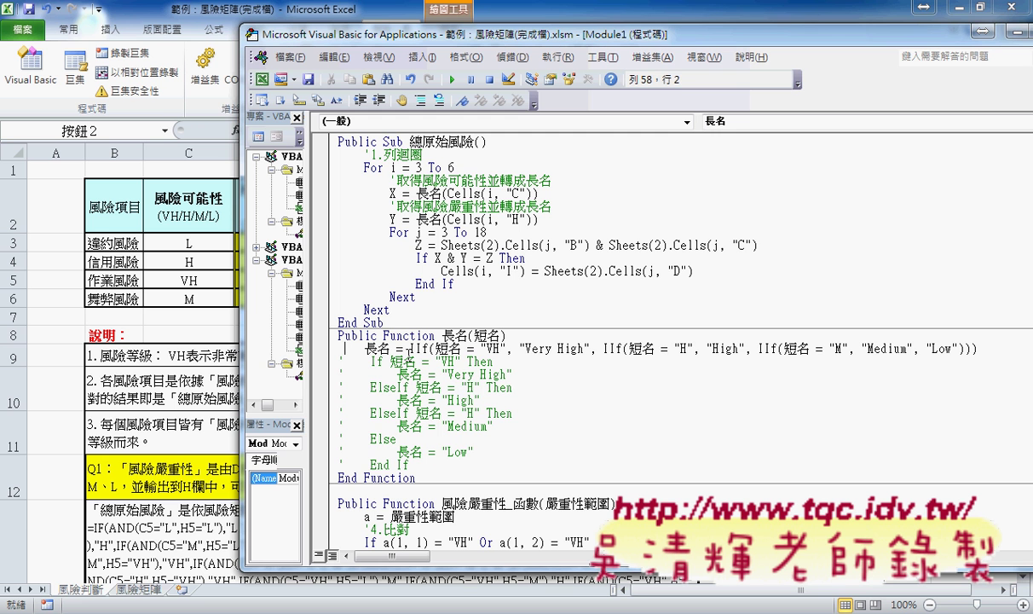
text(')
key(Down)
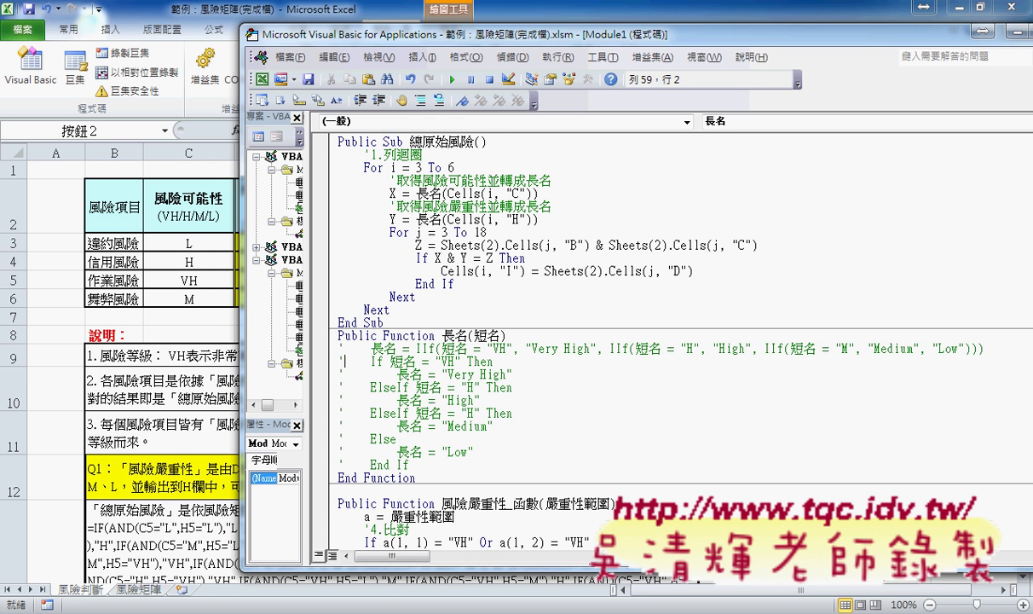
drag(413, 464, 315, 364)
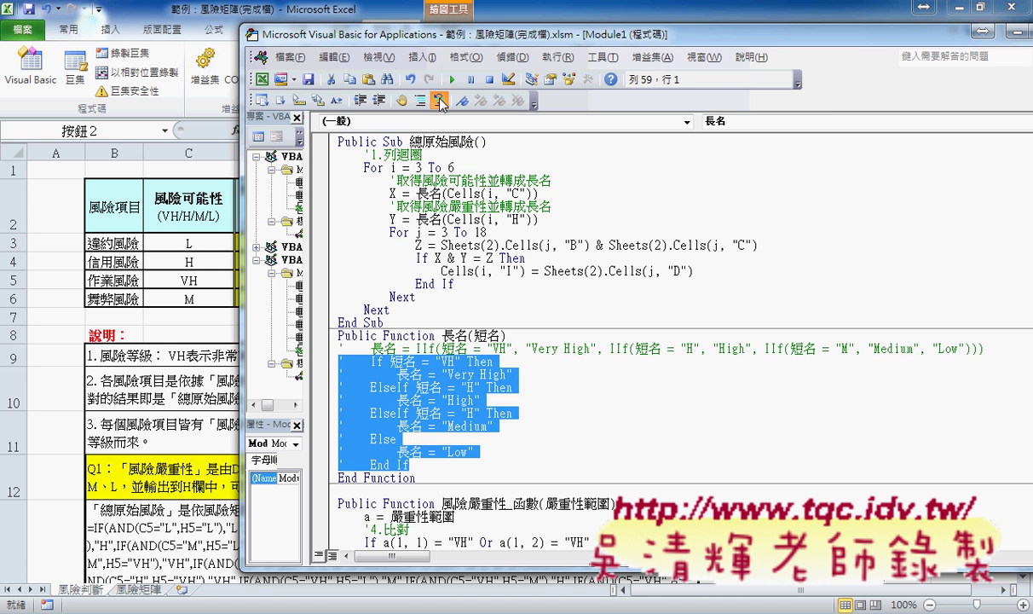
click(439, 103)
click(413, 385)
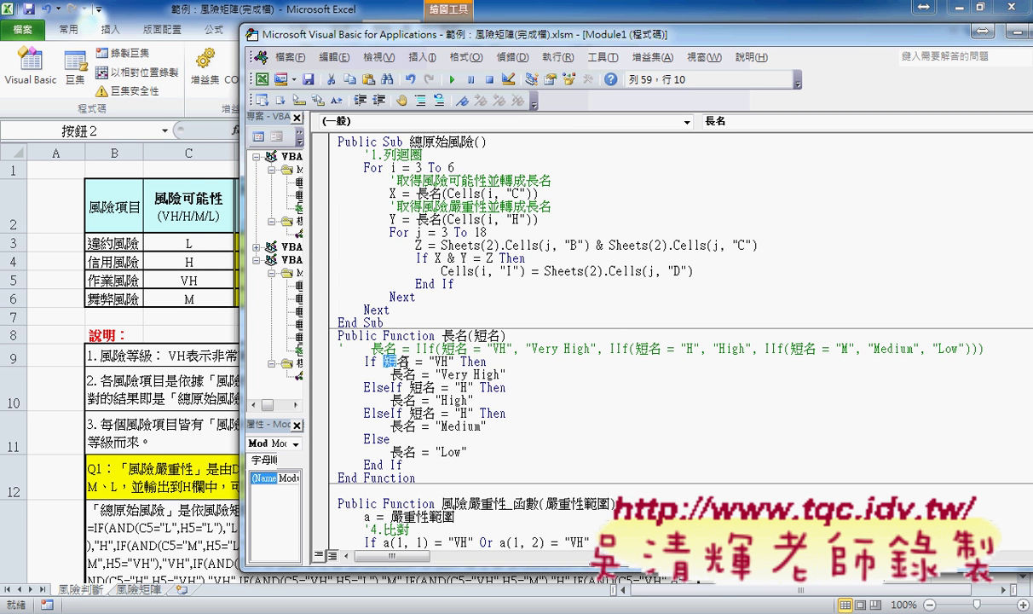
Step: Review the 長名 branches: 短名 = "VH" returns "Very High", followed by the High and Medium cases
double_click(394, 361)
double_click(417, 361)
drag(506, 374, 433, 376)
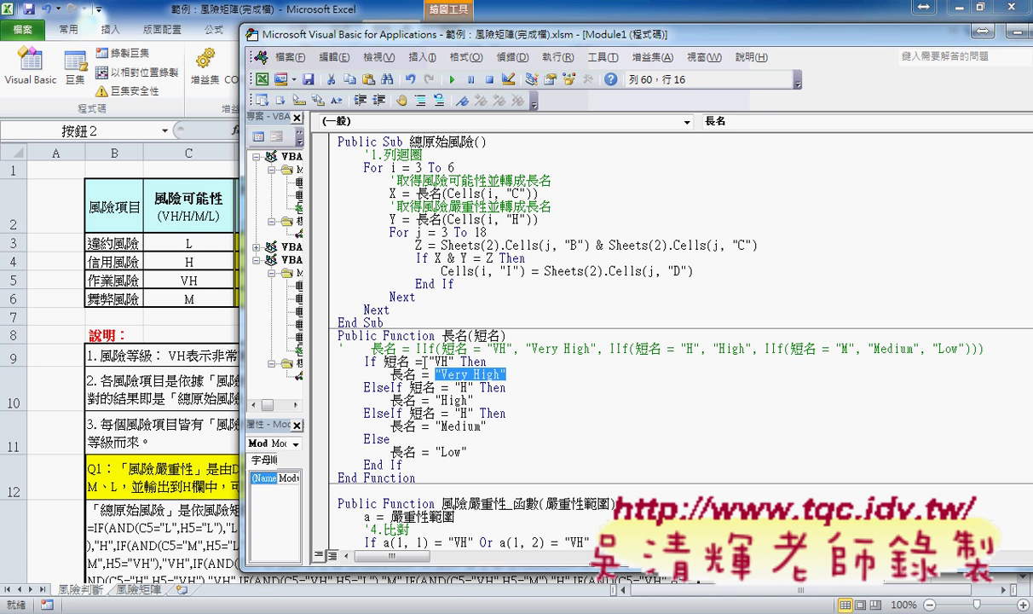
mouse_move(384, 361)
mouse_down()
mouse_move(456, 361)
mouse_move(435, 375)
mouse_move(391, 374)
mouse_up()
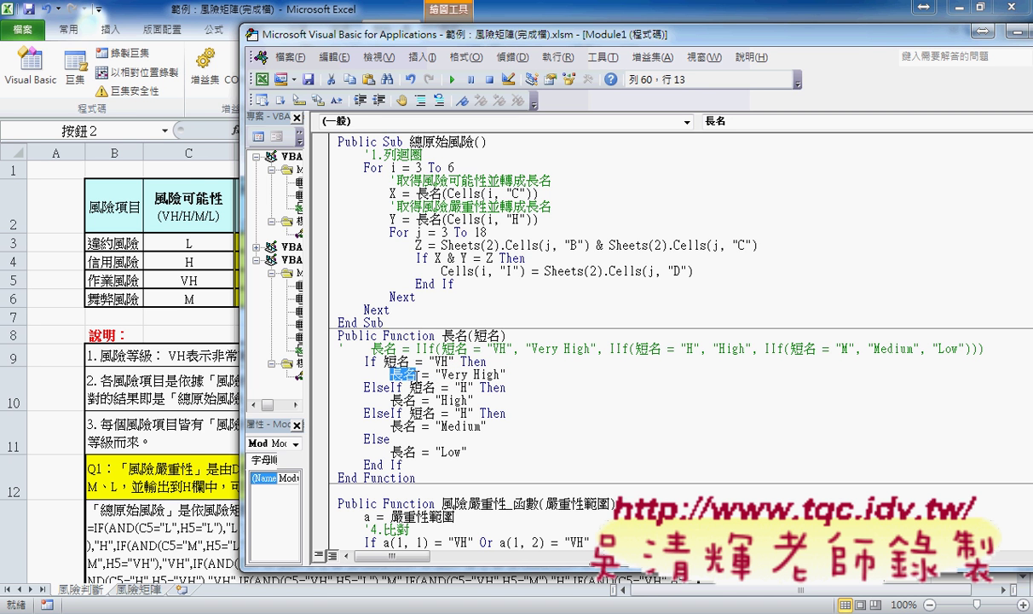
click(441, 400)
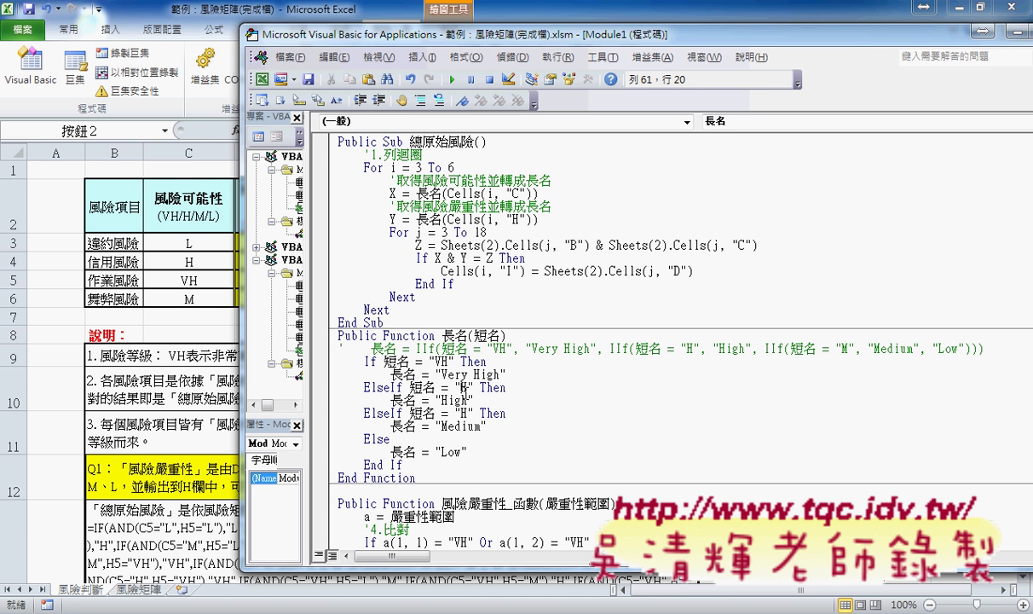
click(469, 425)
drag(465, 452, 435, 451)
double_click(410, 451)
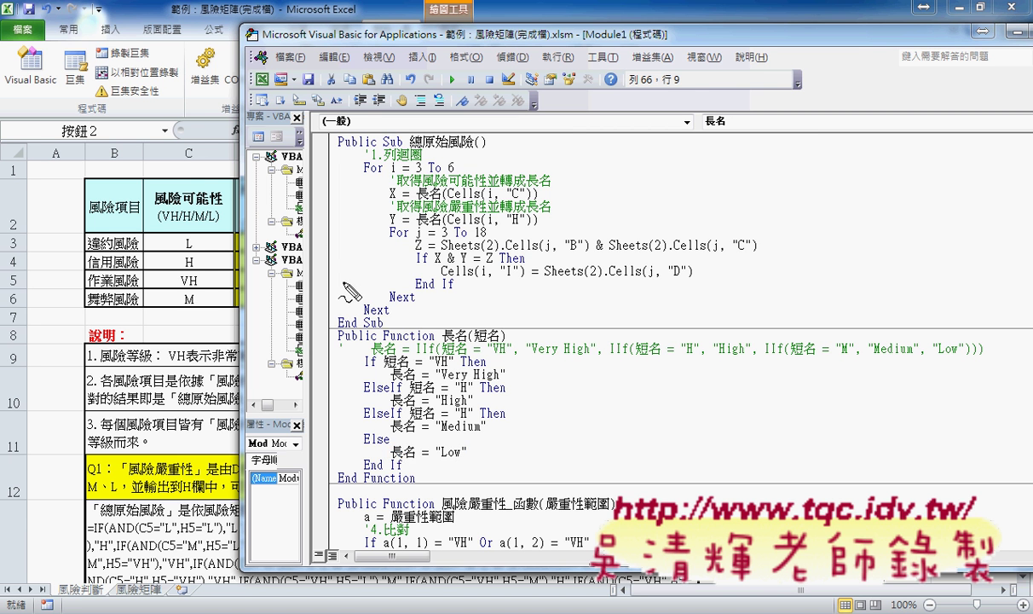
drag(483, 189, 494, 204)
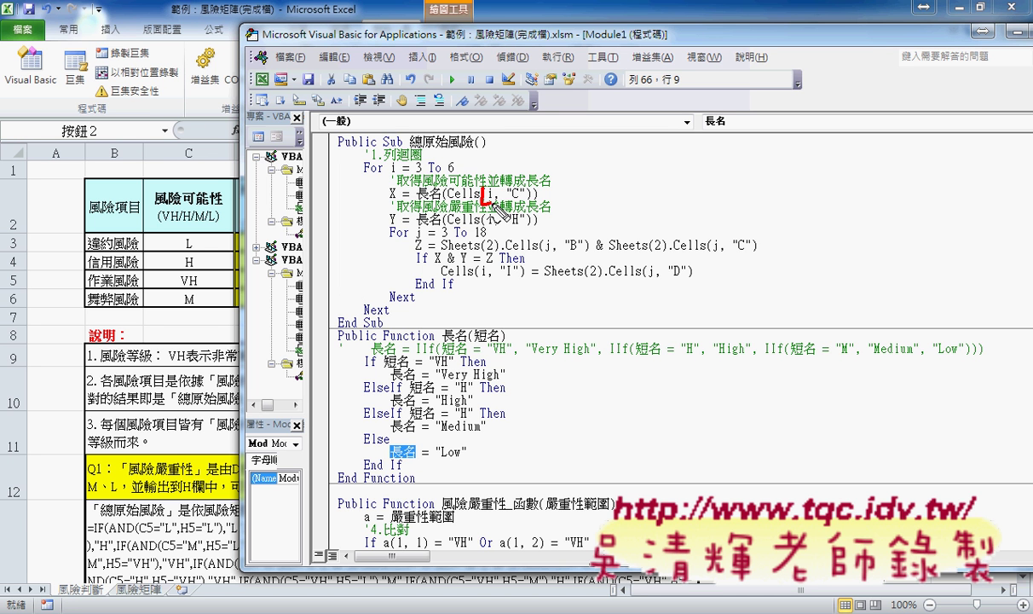
mouse_move(192, 234)
mouse_down()
mouse_move(198, 252)
mouse_move(493, 177)
mouse_up()
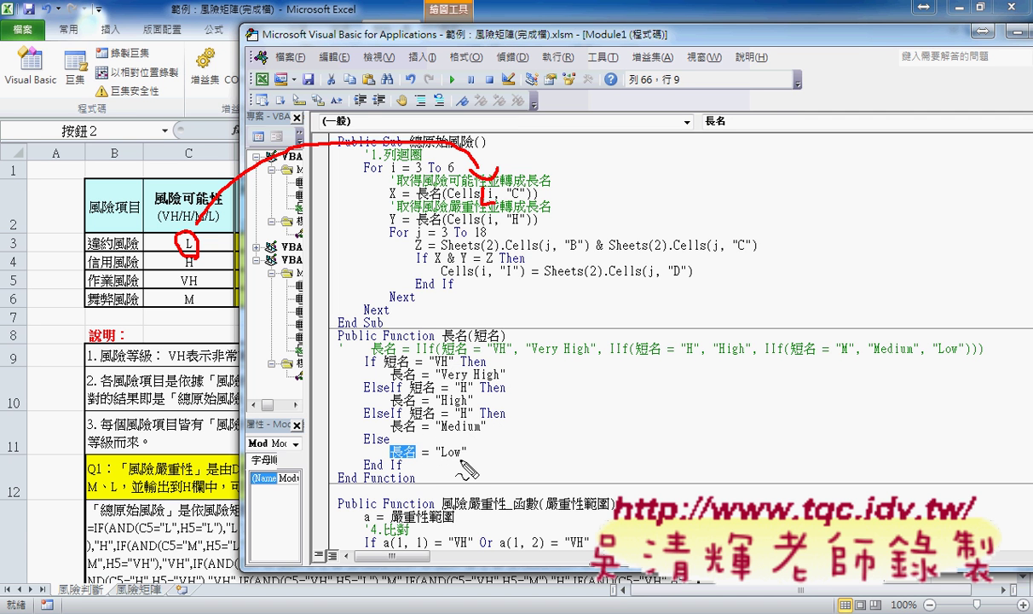
mouse_move(460, 458)
mouse_down()
mouse_move(411, 469)
mouse_move(404, 454)
mouse_move(379, 201)
mouse_up()
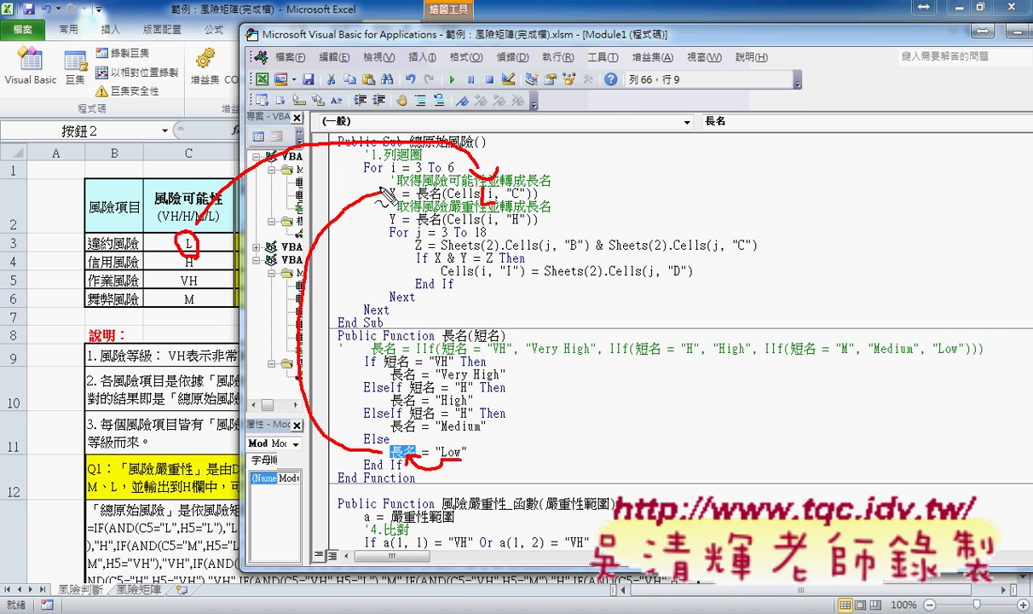